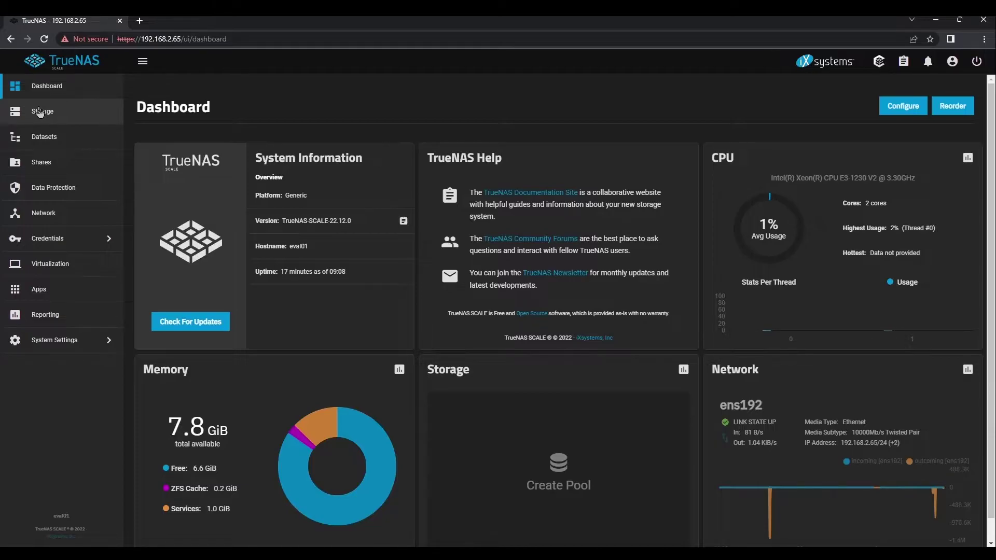
pyautogui.click(39, 112)
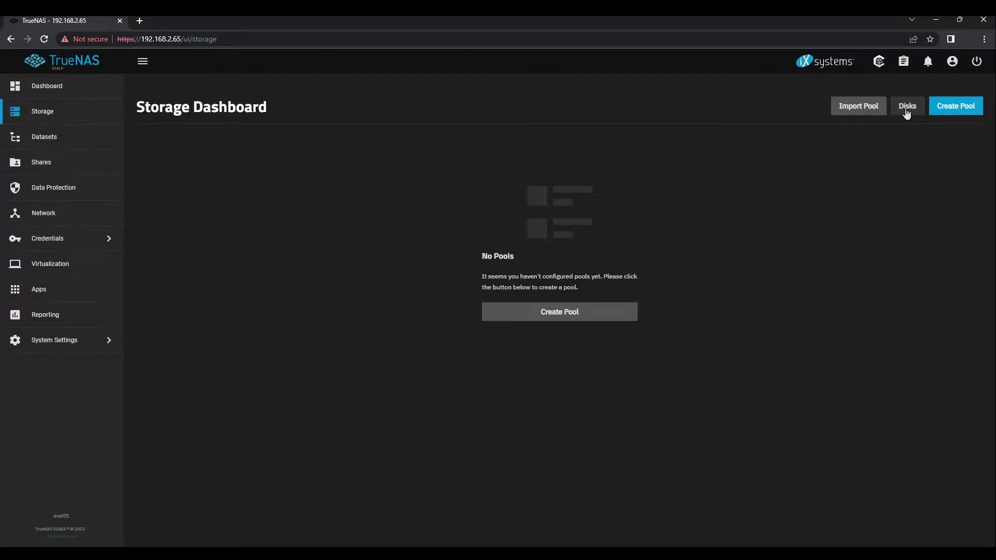
pyautogui.click(906, 107)
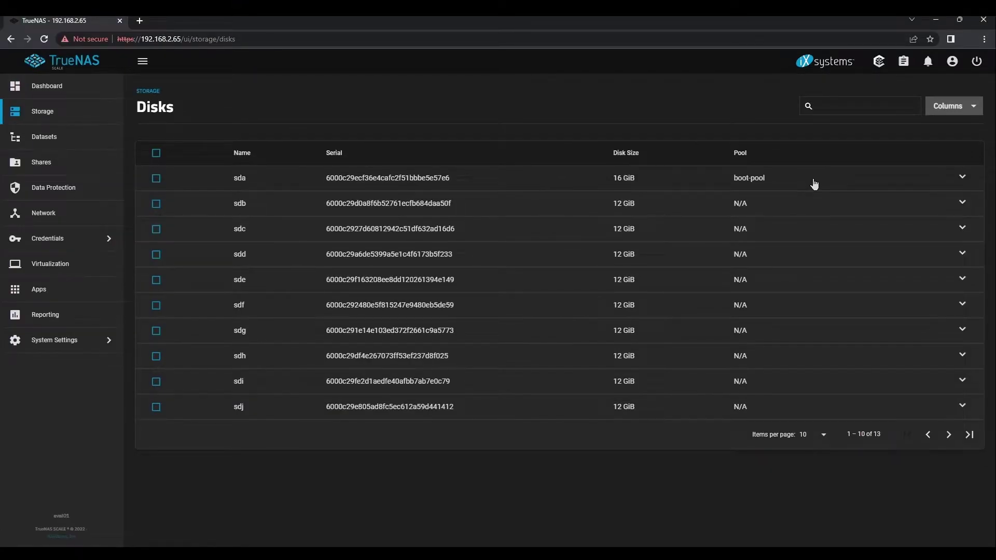
pyautogui.hotkey('alt', 'Left')
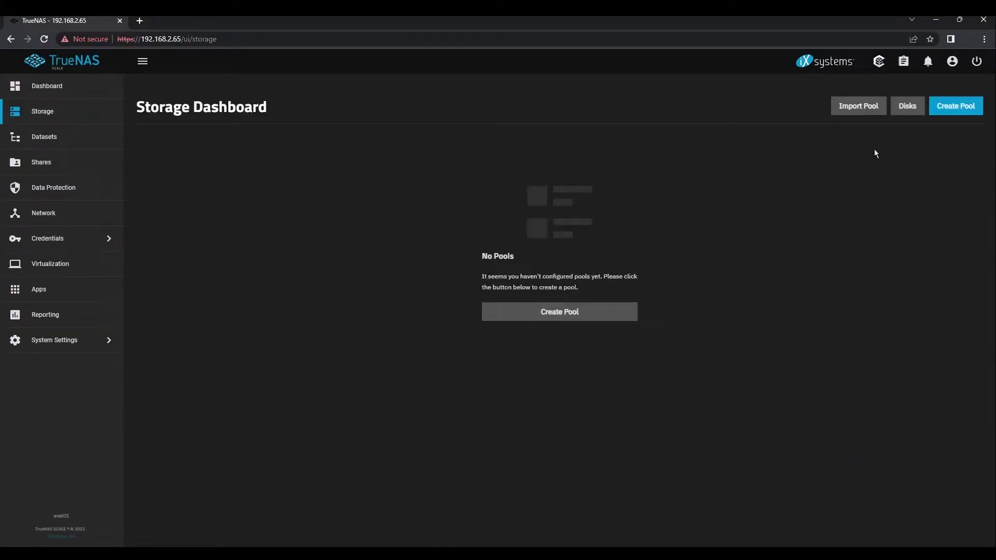
# - Start a new pool named Evaluation with disks sdb and sdc in a mirror data vdev
pyautogui.click(967, 111)
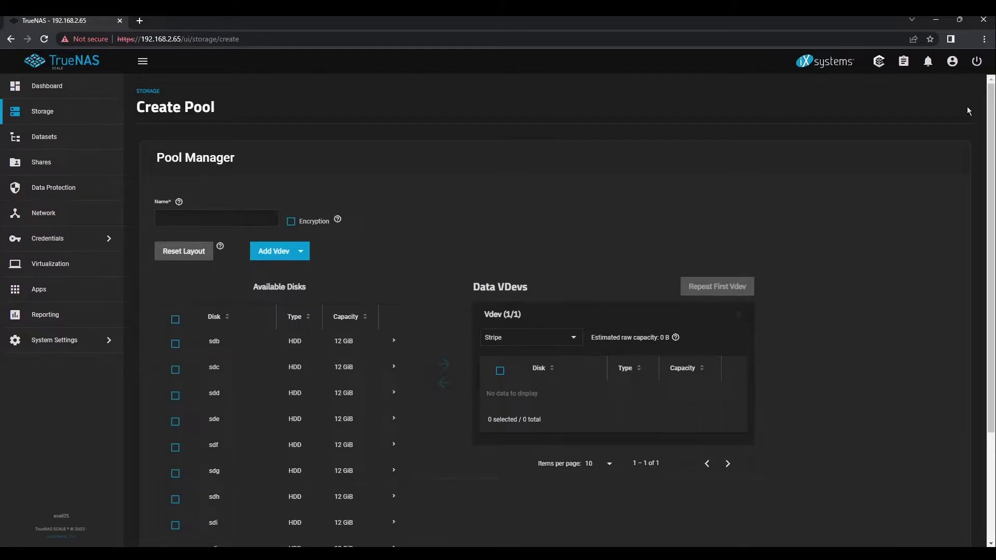
pyautogui.click(245, 216)
pyautogui.write('Eval')
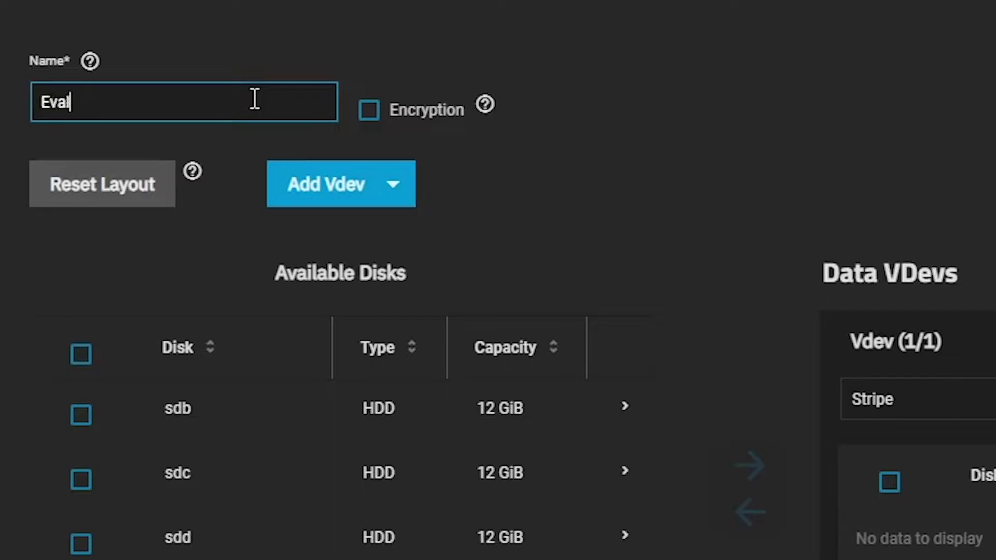
pyautogui.write('uation')
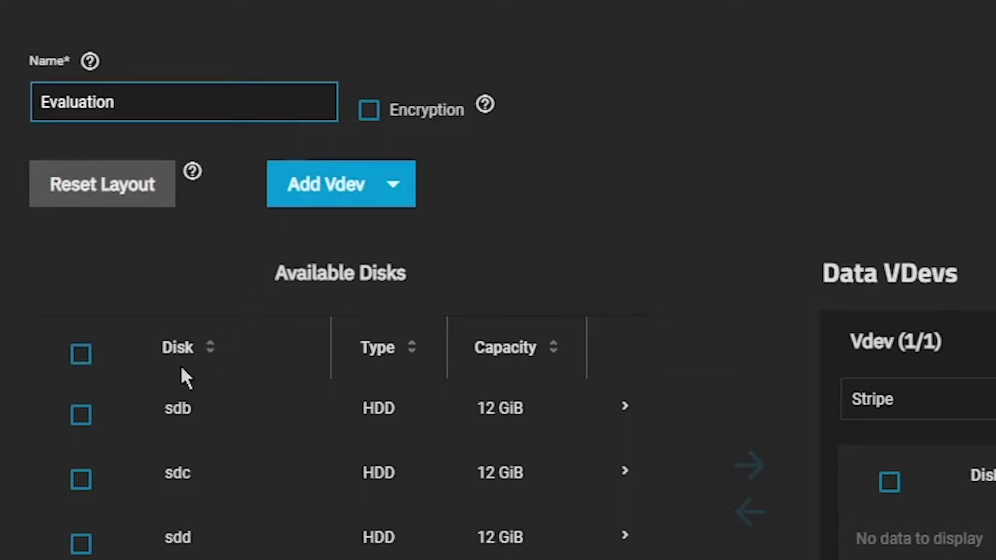
pyautogui.click(82, 419)
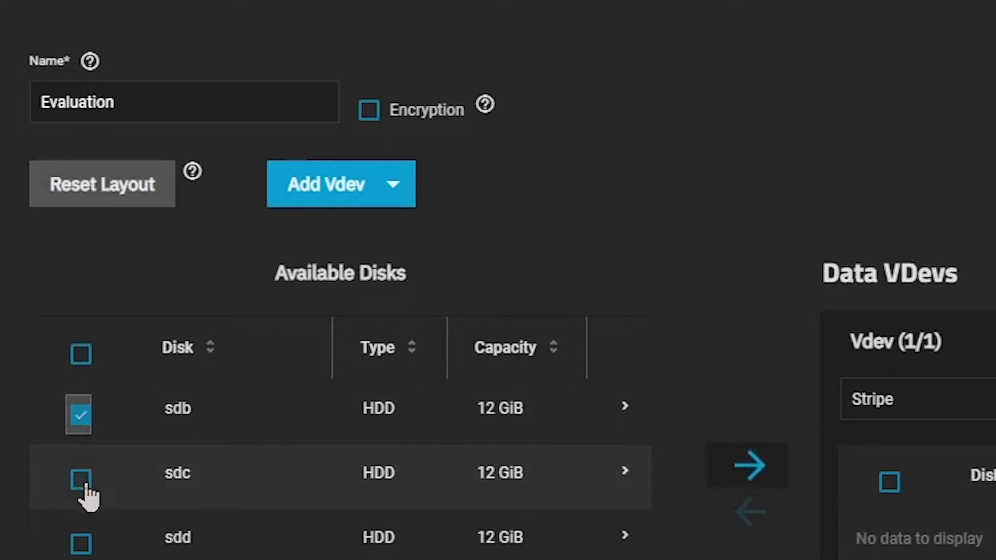
pyautogui.click(83, 481)
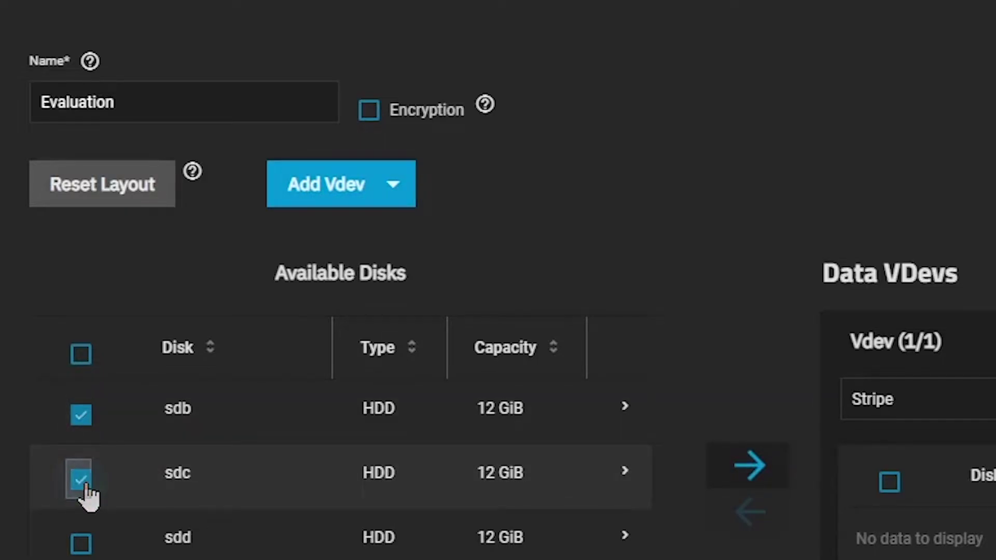
pyautogui.click(750, 465)
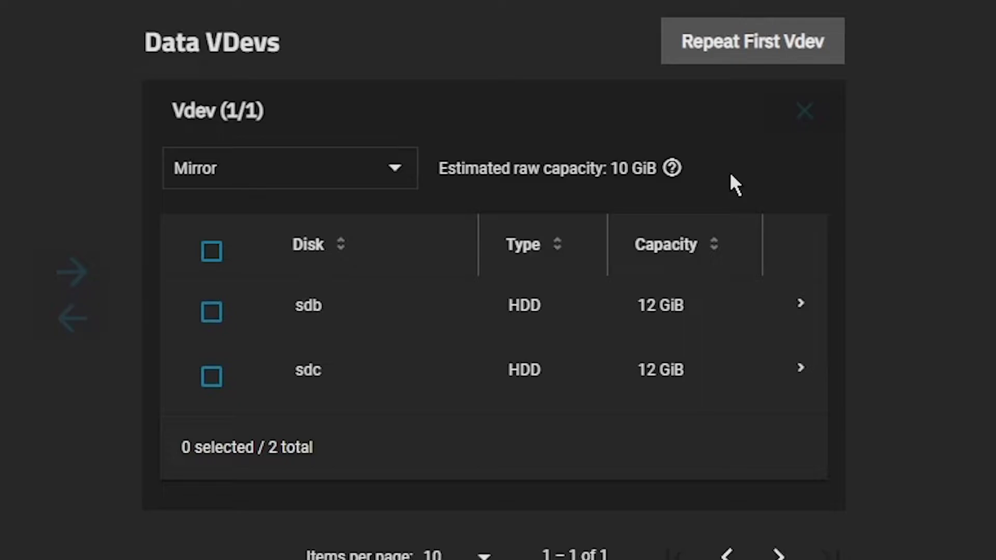
# - Repeat the first mirror vdev five more times for six mirrors totalling 60 GiB raw
pyautogui.click(780, 41)
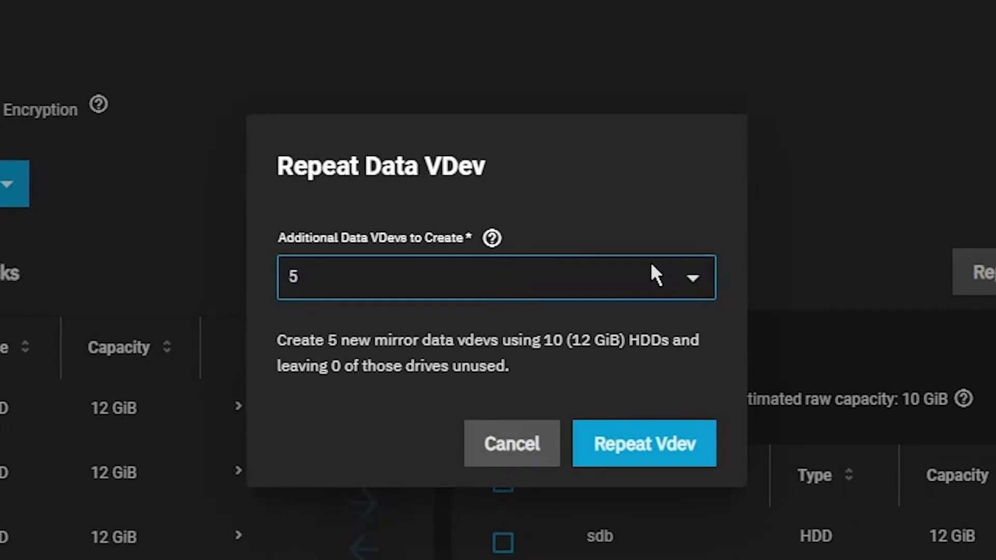
pyautogui.click(618, 449)
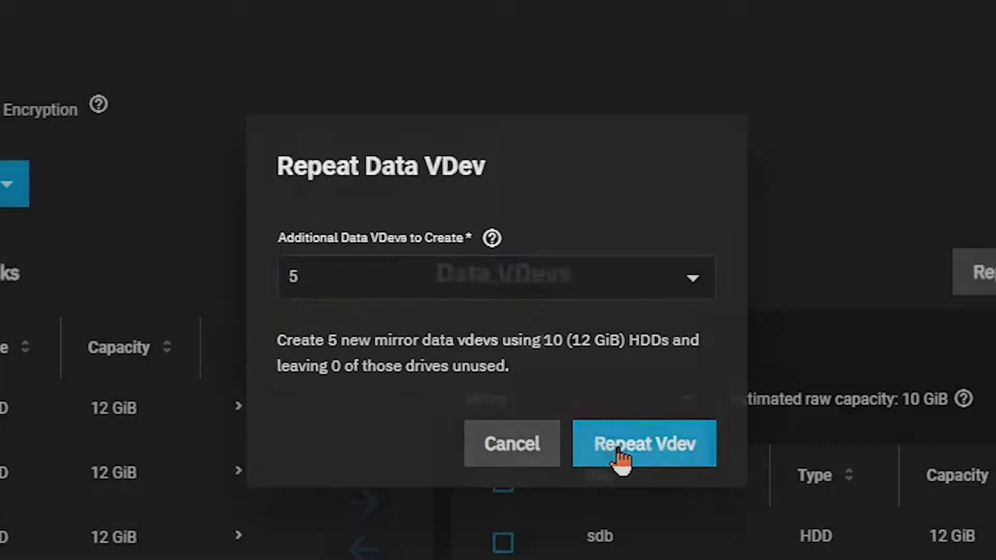
pyautogui.scroll(-9, 555, 280)
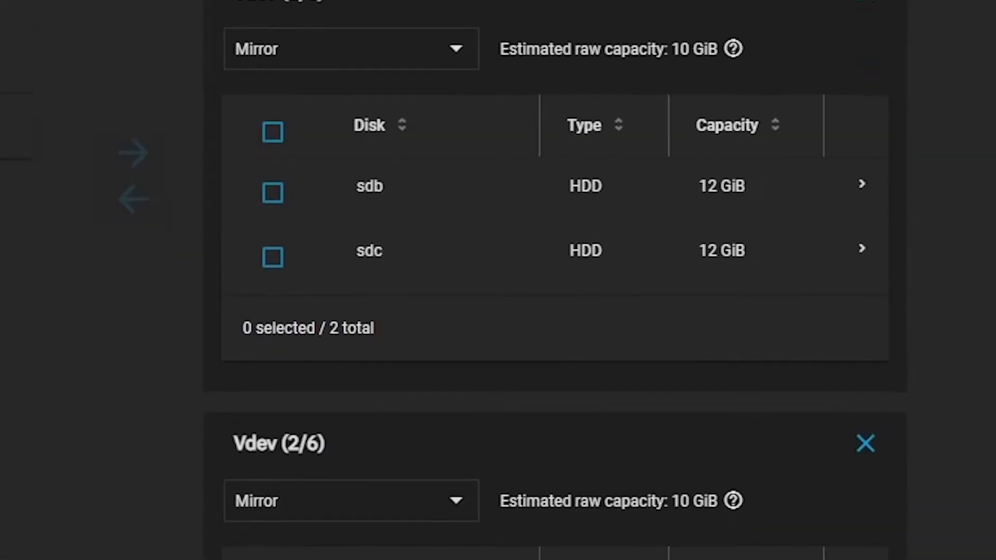
pyautogui.scroll(-10, 555, 280)
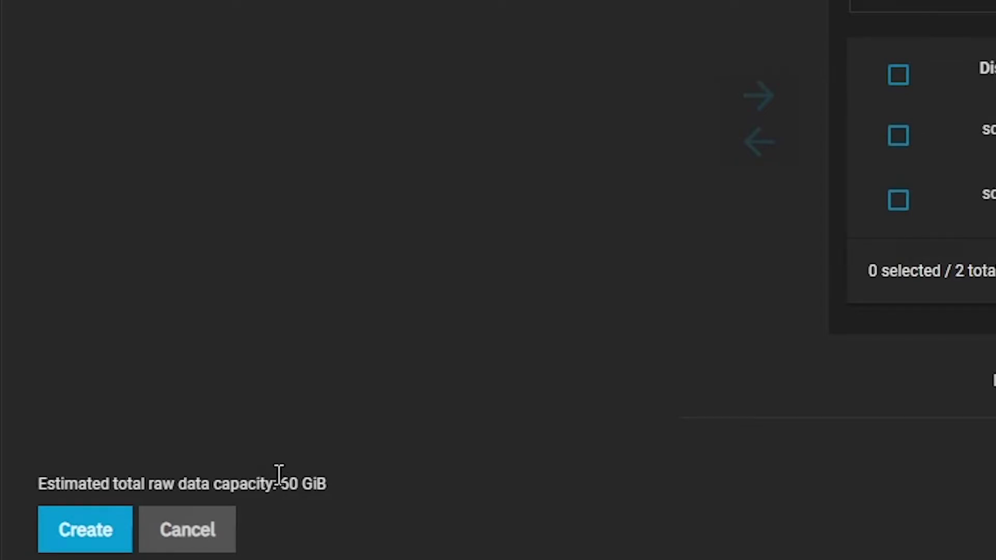
# - Create the Evaluation pool, confirming that its disks will be erased
pyautogui.click(79, 531)
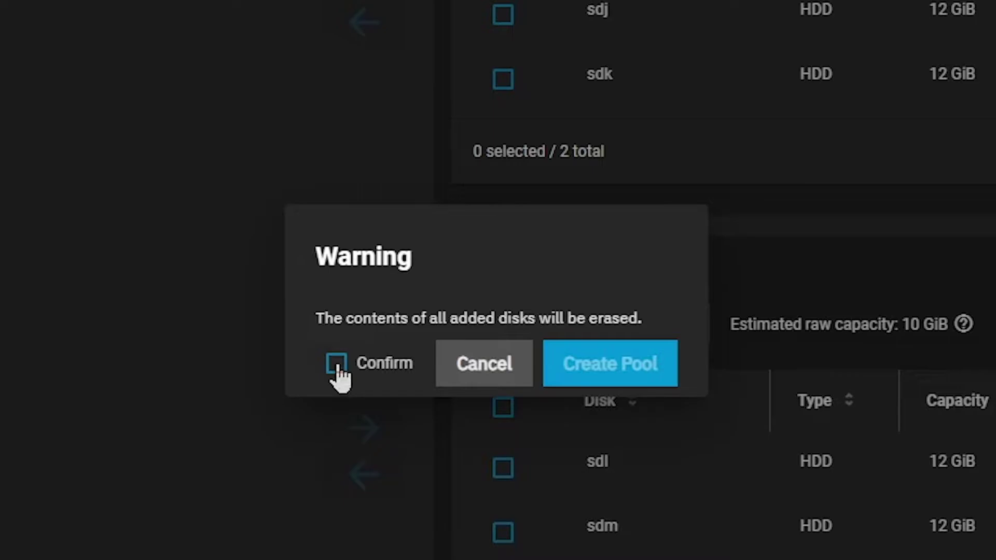
pyautogui.click(337, 367)
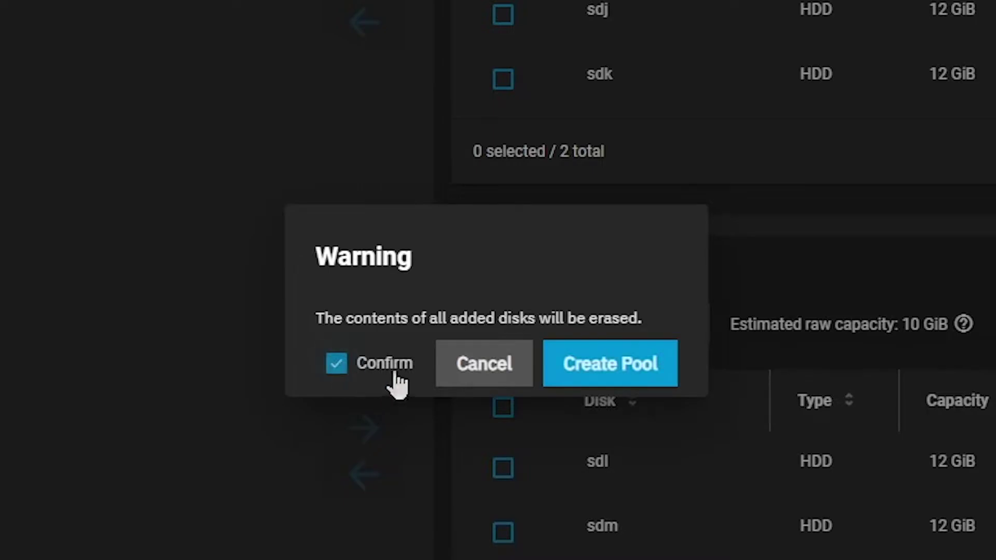
pyautogui.click(617, 363)
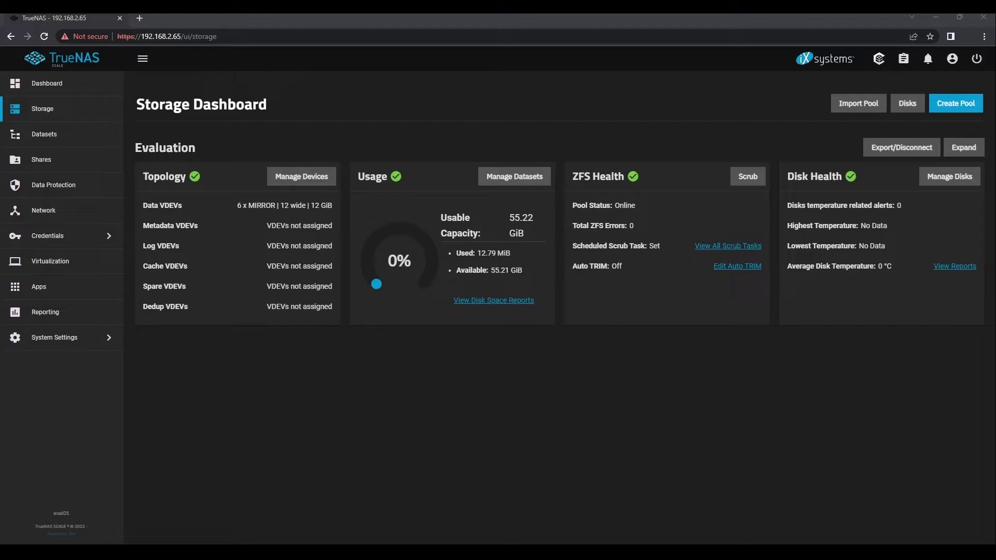
# - Add a dataset named EvalData under Evaluation with Share Type set to SMB
pyautogui.click(37, 136)
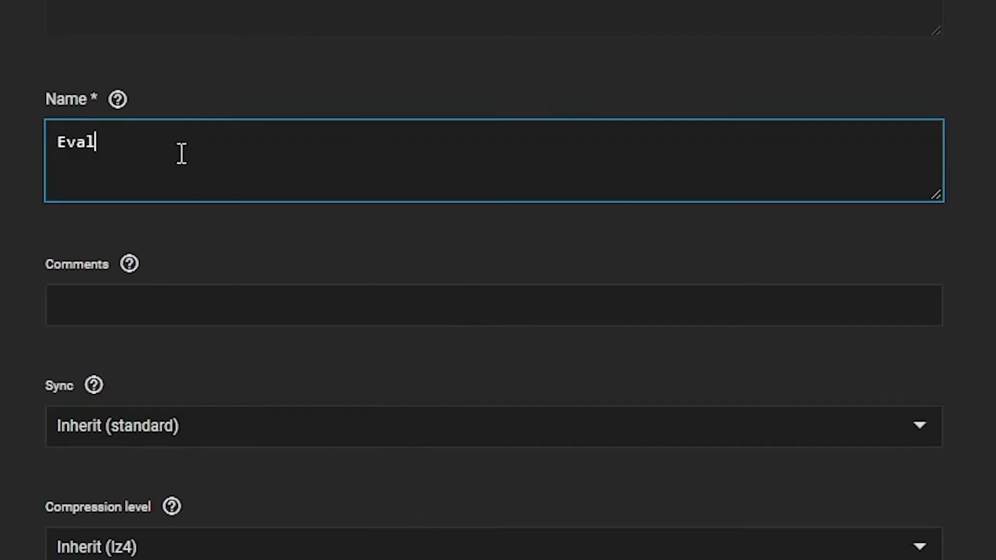
pyautogui.write('Data')
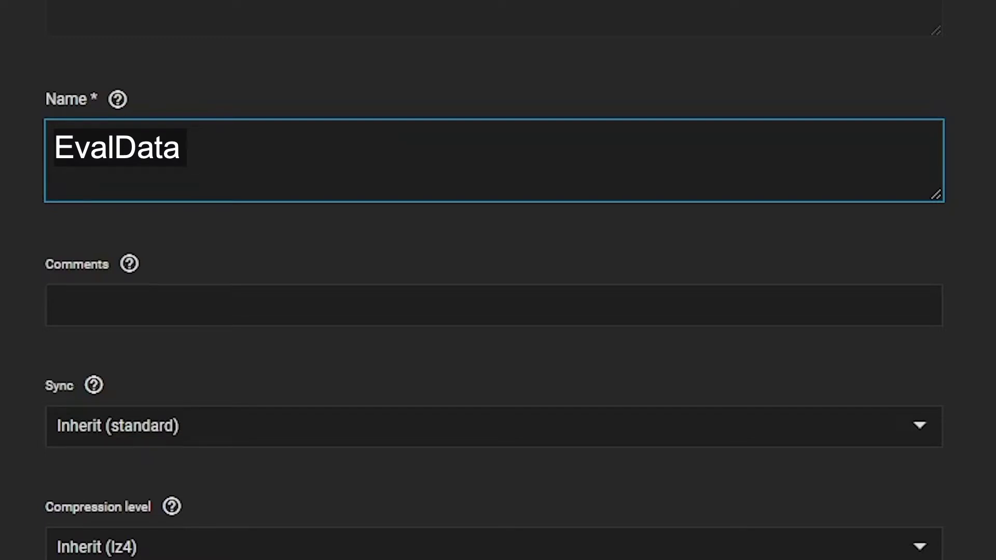
pyautogui.scroll(-5, 225, 257)
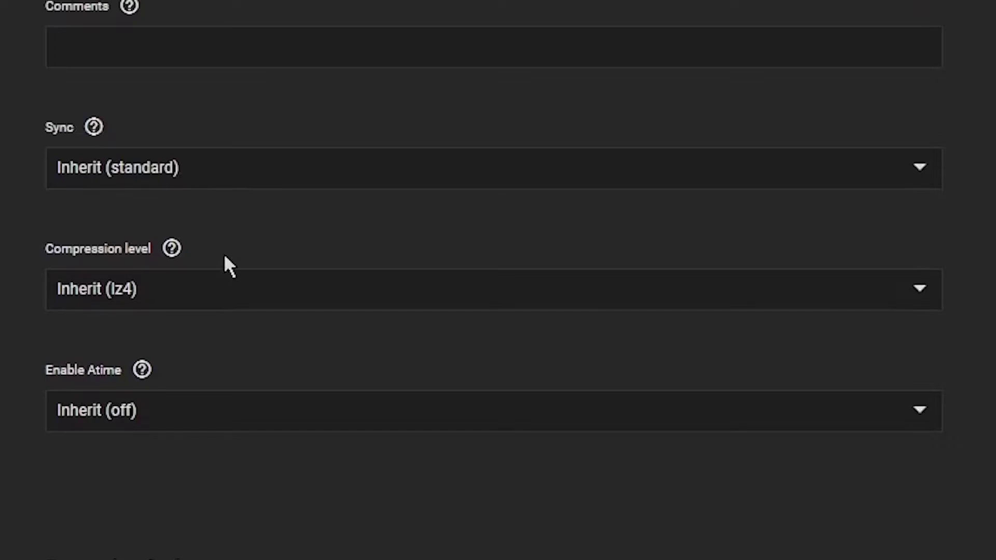
pyautogui.scroll(-5, 228, 266)
pyautogui.scroll(-3, 224, 259)
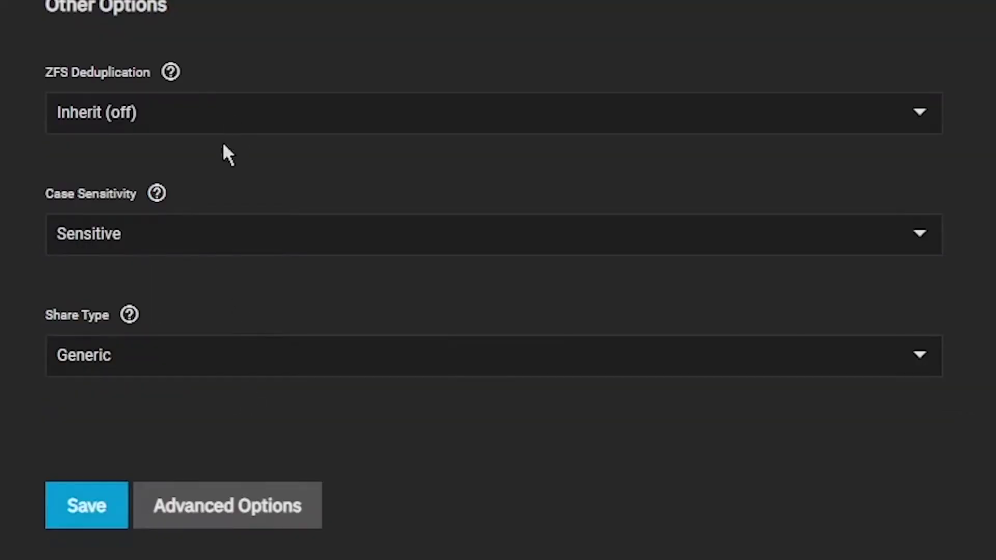
pyautogui.click(132, 370)
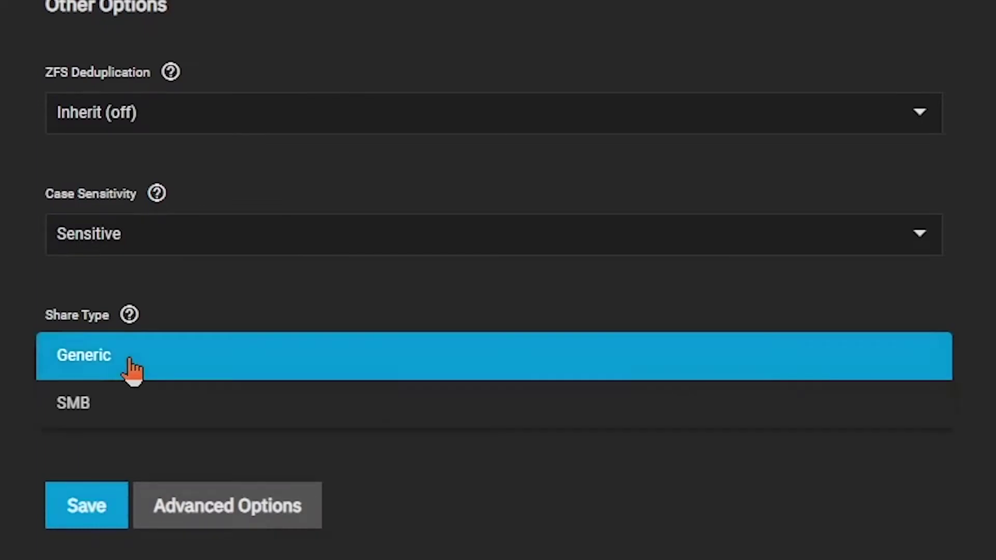
pyautogui.click(153, 412)
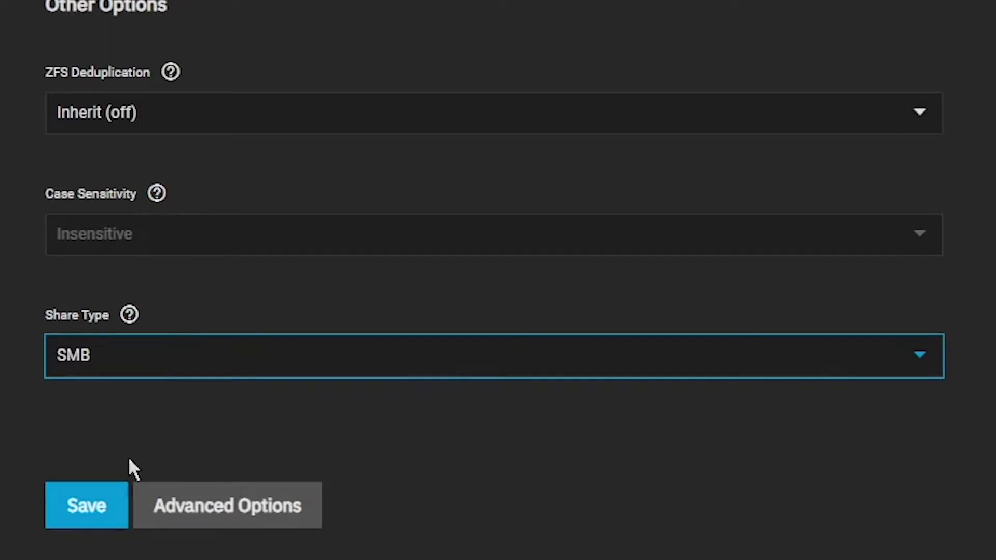
# - Save the EvalData dataset and go to Credentials > Local Groups
pyautogui.click(78, 519)
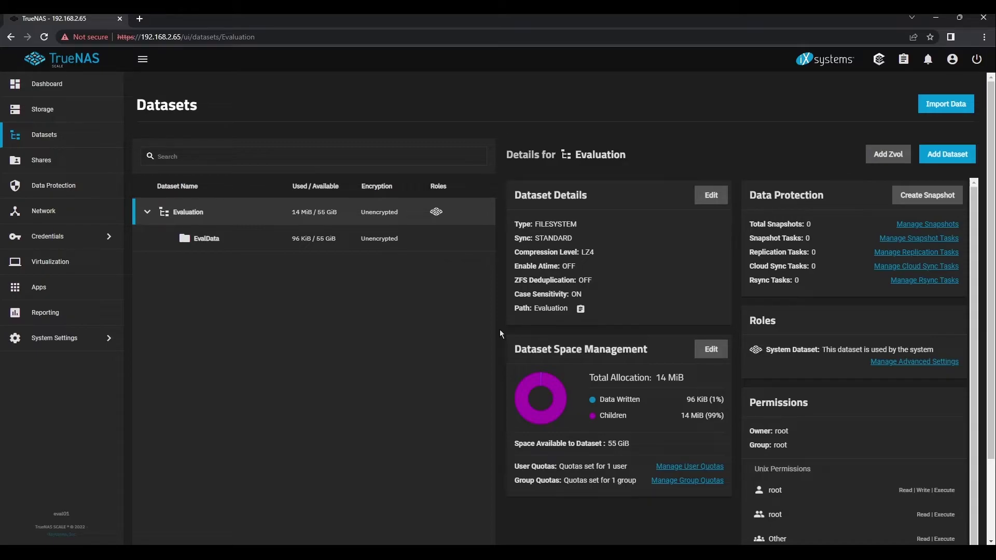
pyautogui.click(85, 239)
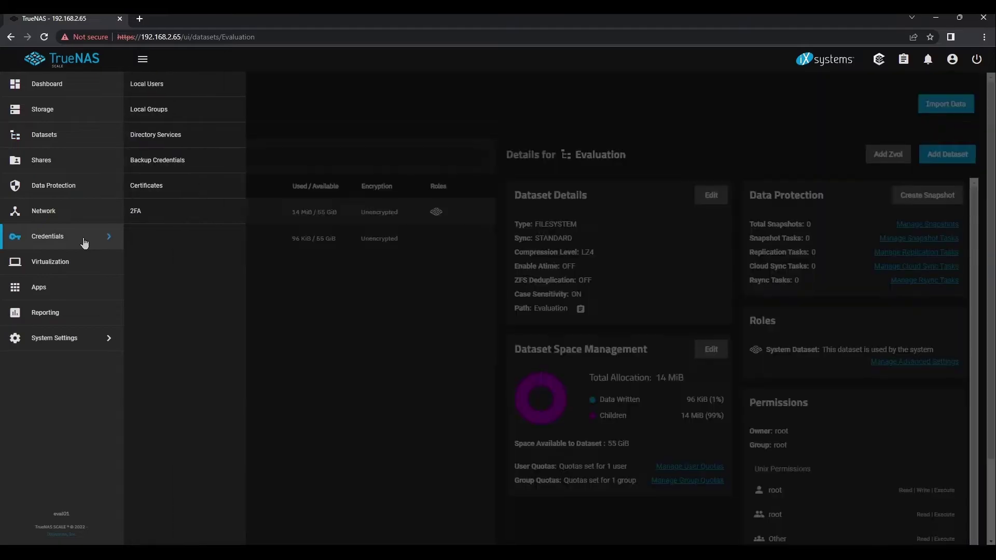
pyautogui.click(178, 110)
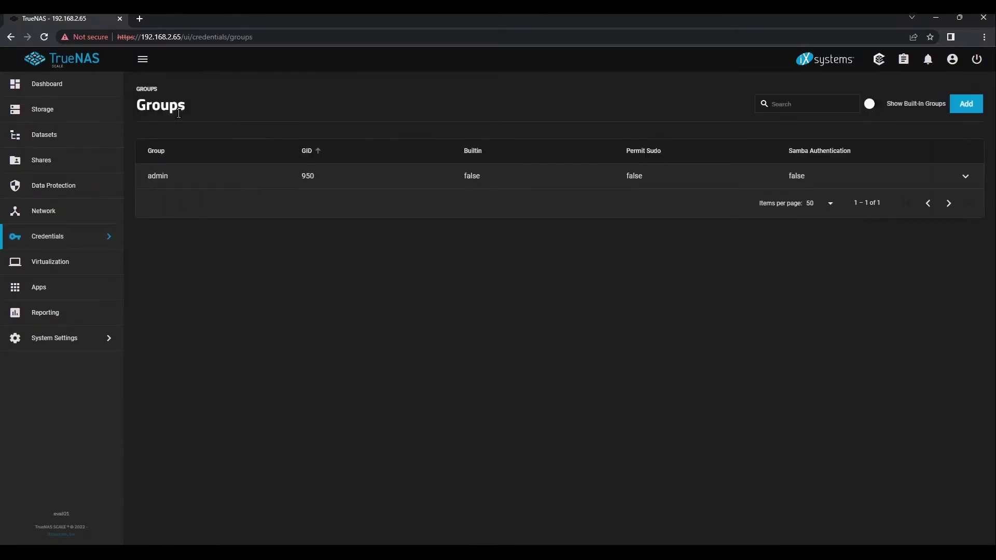
# - Add a group named evalgroup with GID 3000 and Samba Authentication ticked
pyautogui.click(977, 106)
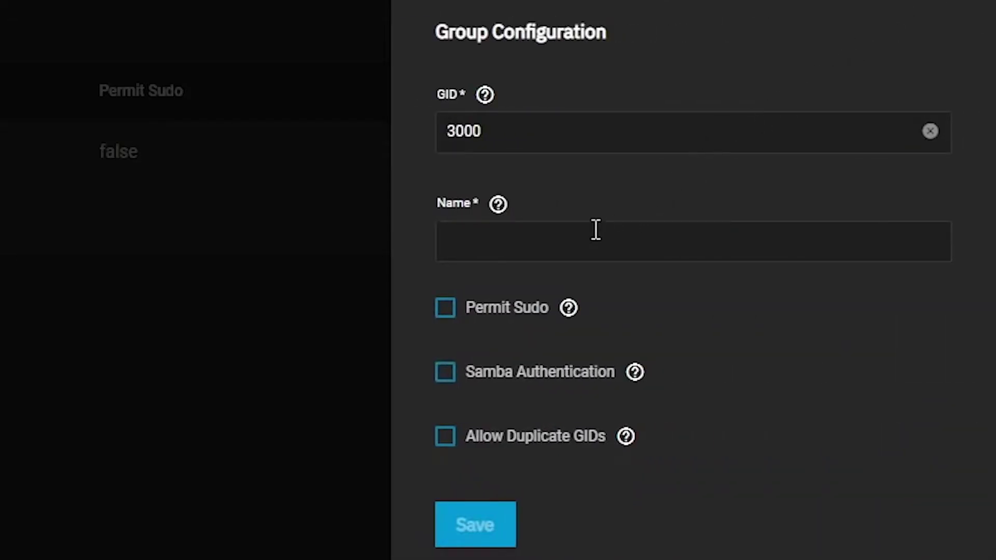
pyautogui.click(576, 243)
pyautogui.write('evalgroup')
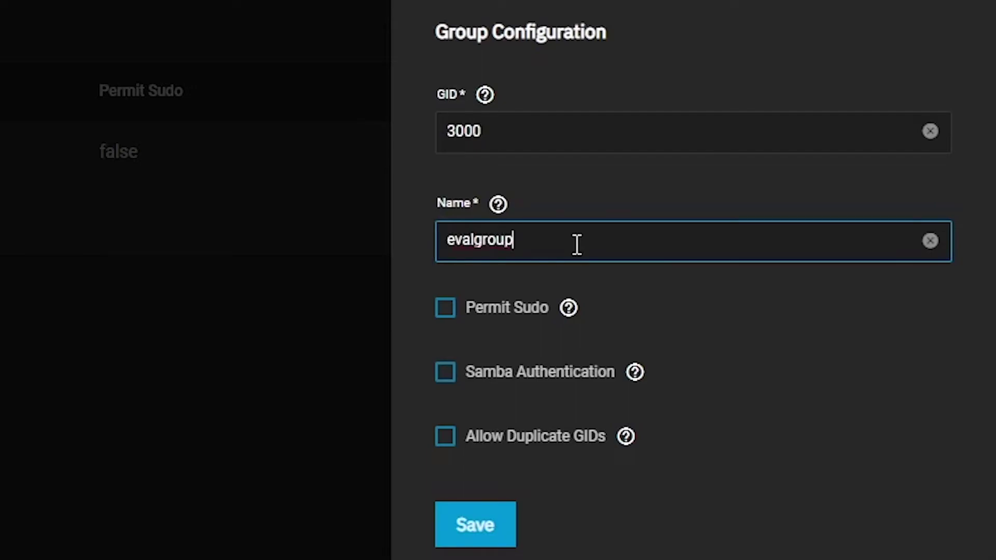
pyautogui.click(445, 390)
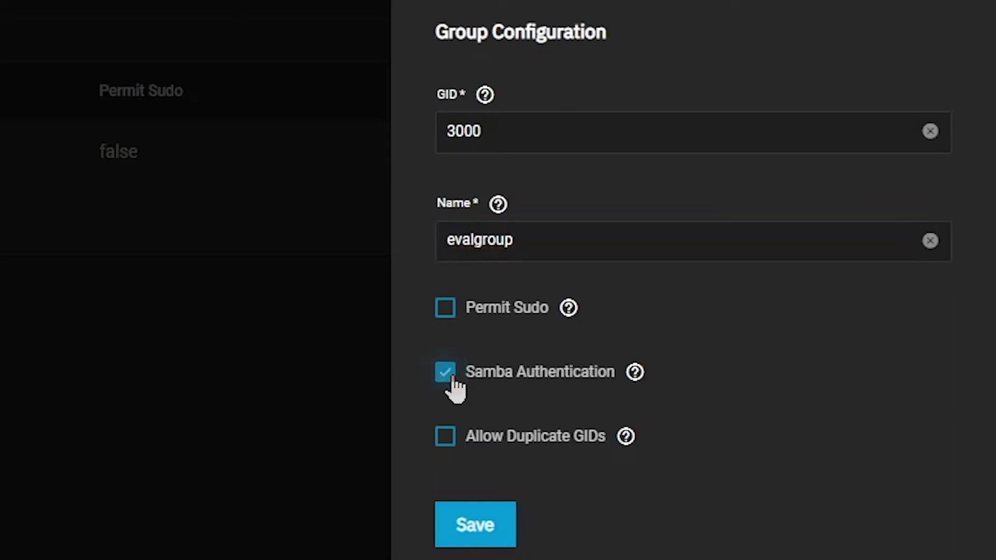
# - Save evalgroup, then open a new user form under Credentials > Local Users
pyautogui.click(488, 536)
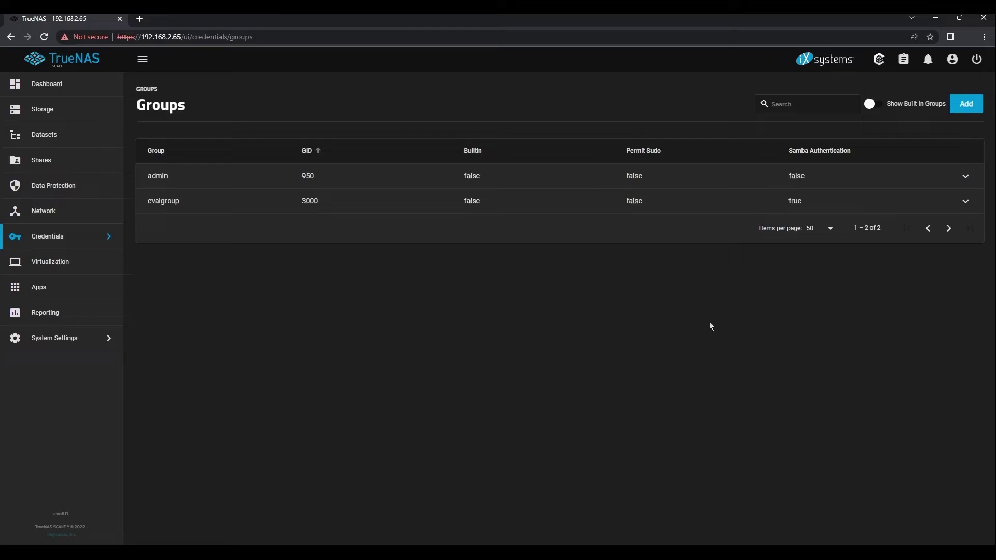
pyautogui.click(50, 240)
pyautogui.click(181, 92)
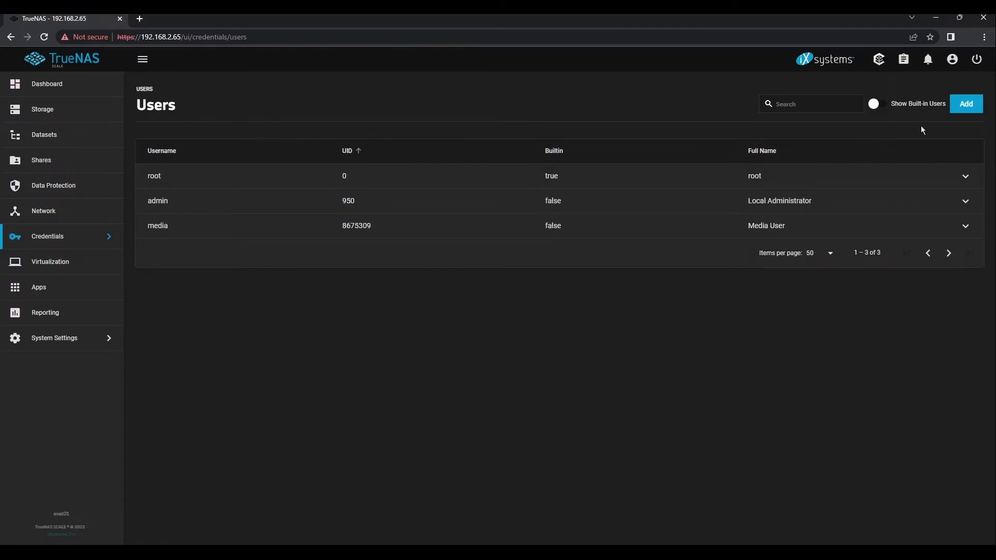
pyautogui.click(961, 104)
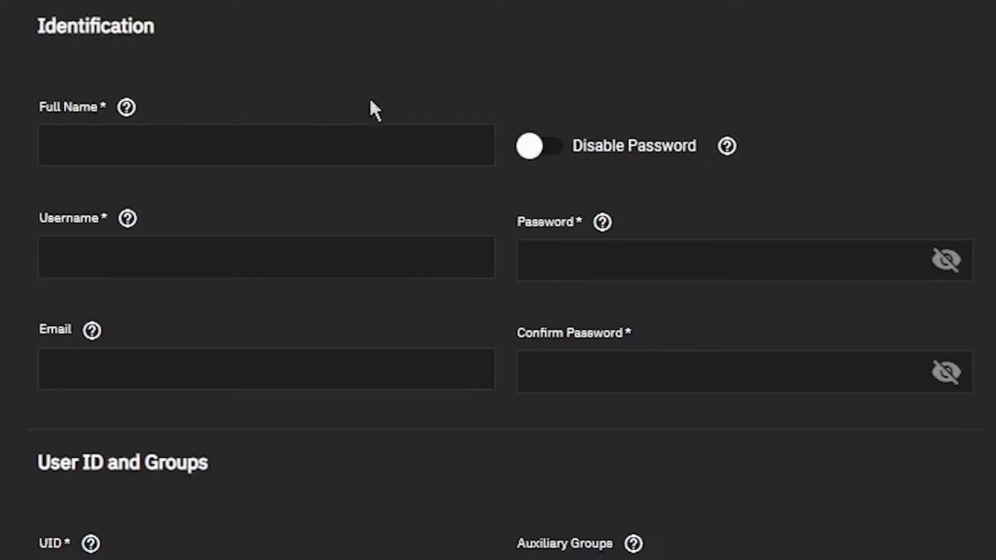
# - Name the user evaluser and use the existing evalgroup as primary group instead of a new one
pyautogui.click(299, 149)
pyautogui.write('evaluser')
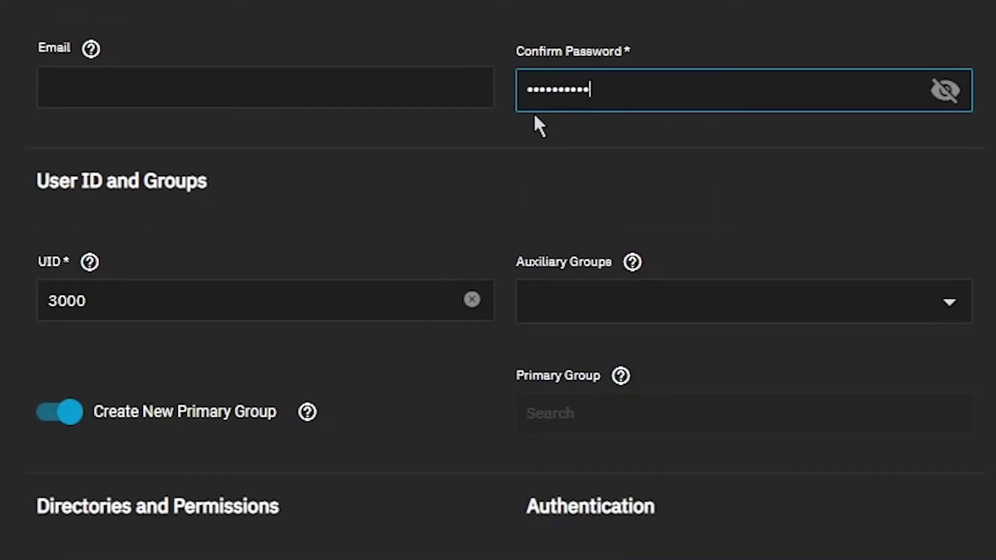
pyautogui.click(60, 413)
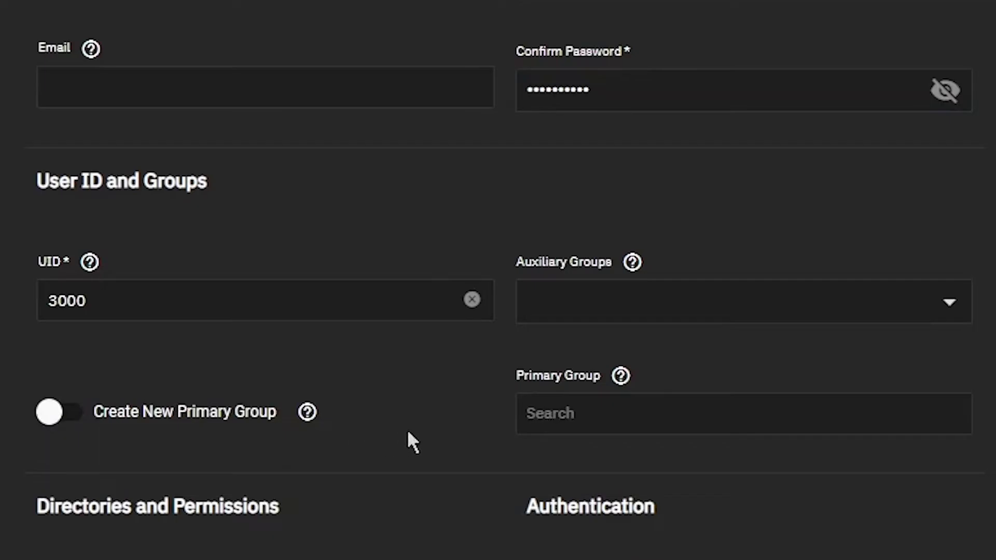
pyautogui.click(567, 419)
pyautogui.write('evalgro')
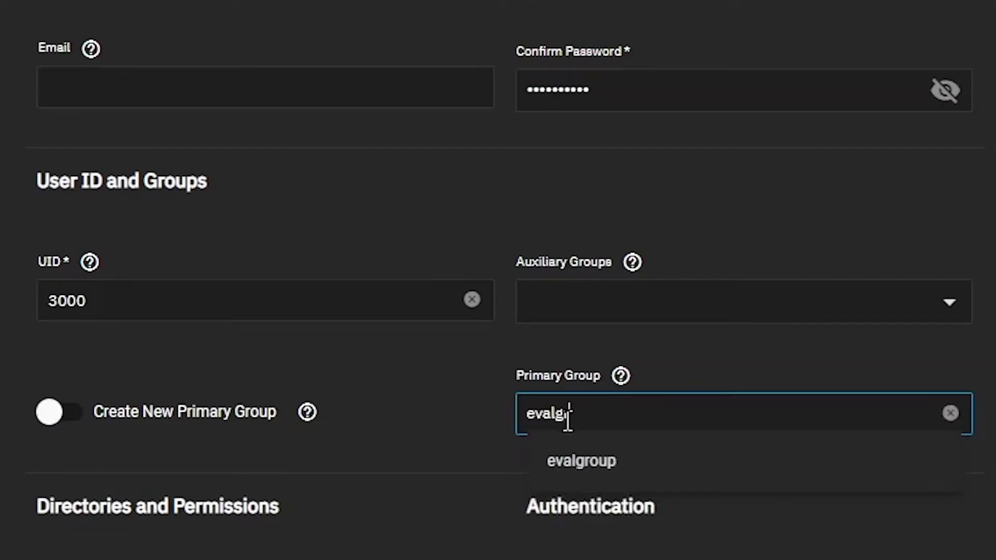
pyautogui.scroll(-4, 596, 245)
pyautogui.click(595, 232)
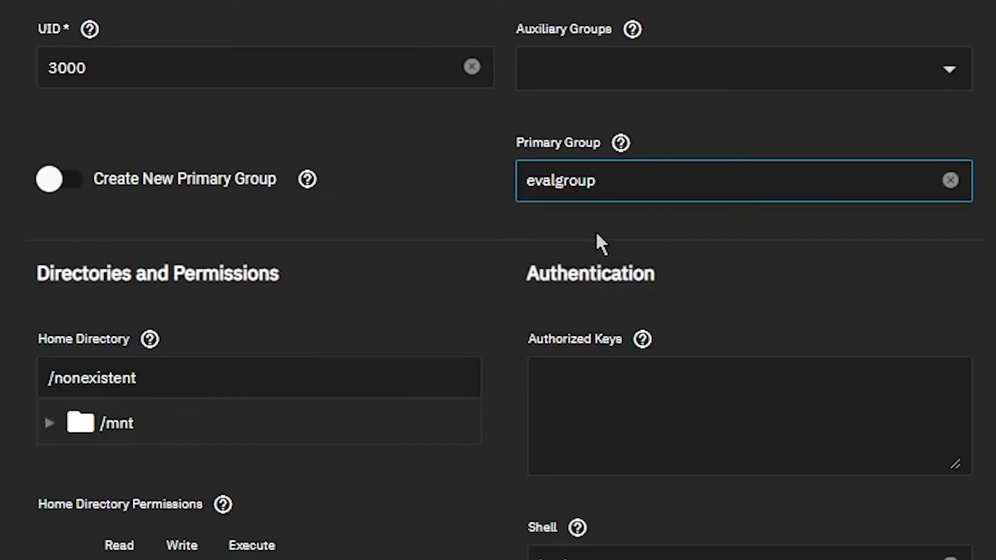
pyautogui.scroll(-5, 454, 148)
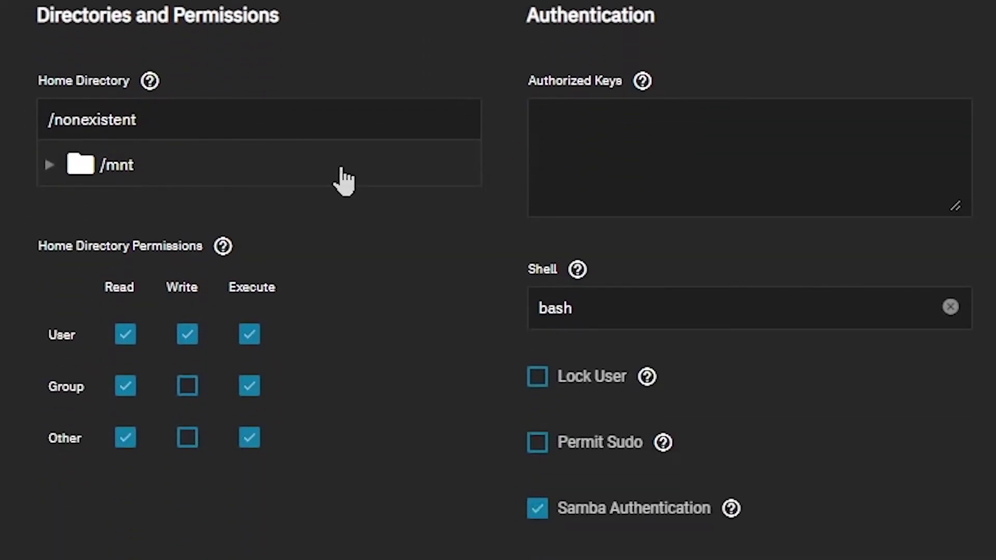
pyautogui.scroll(-2, 342, 179)
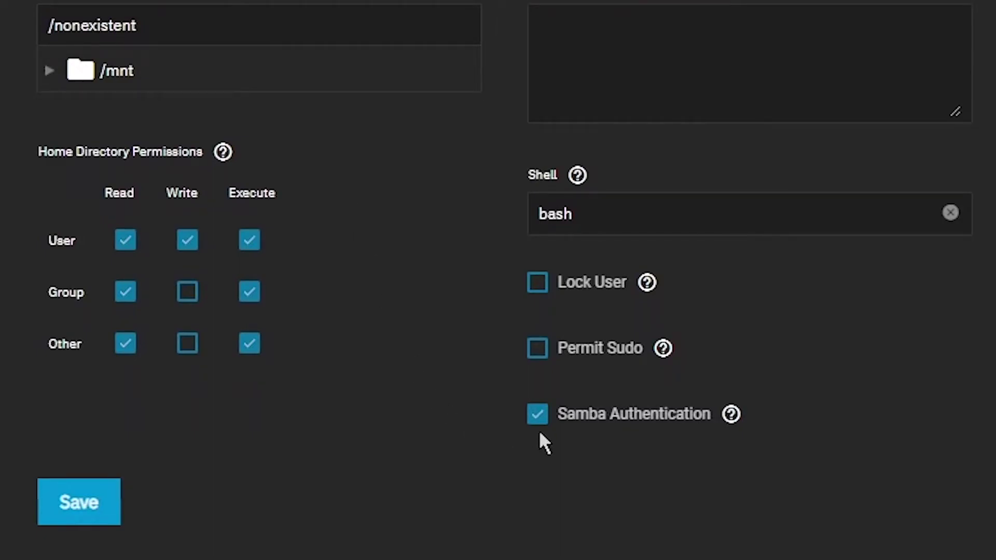
# - Save the new user with UID 3000 and go to the Sharing page
pyautogui.click(103, 499)
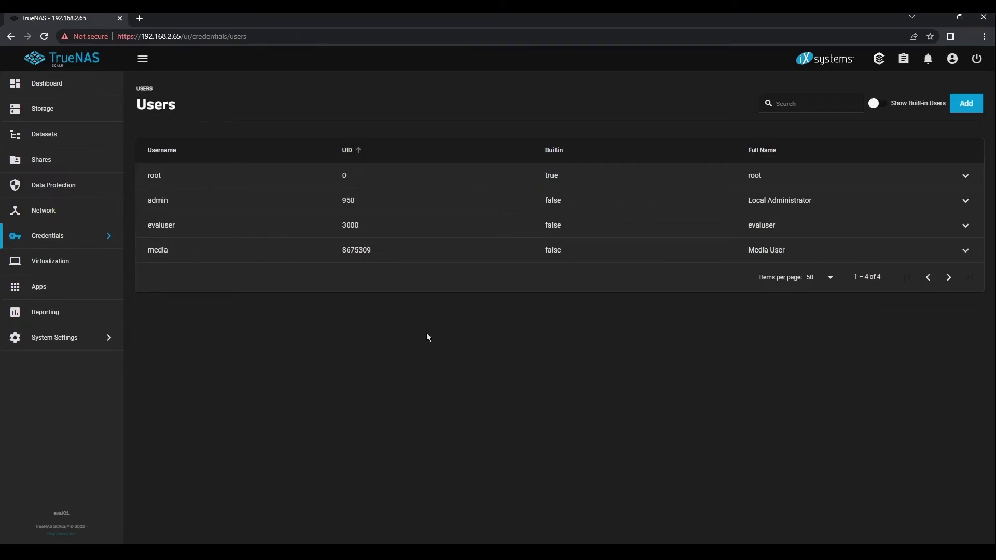
pyautogui.click(45, 162)
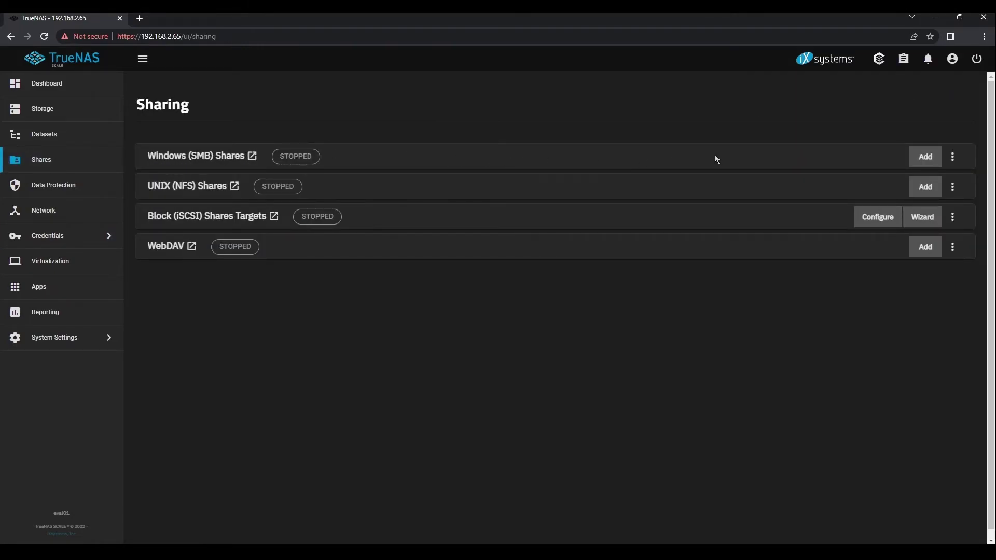
# - Start a new SMB share with path /mnt/Evaluation/EvalData
pyautogui.click(925, 156)
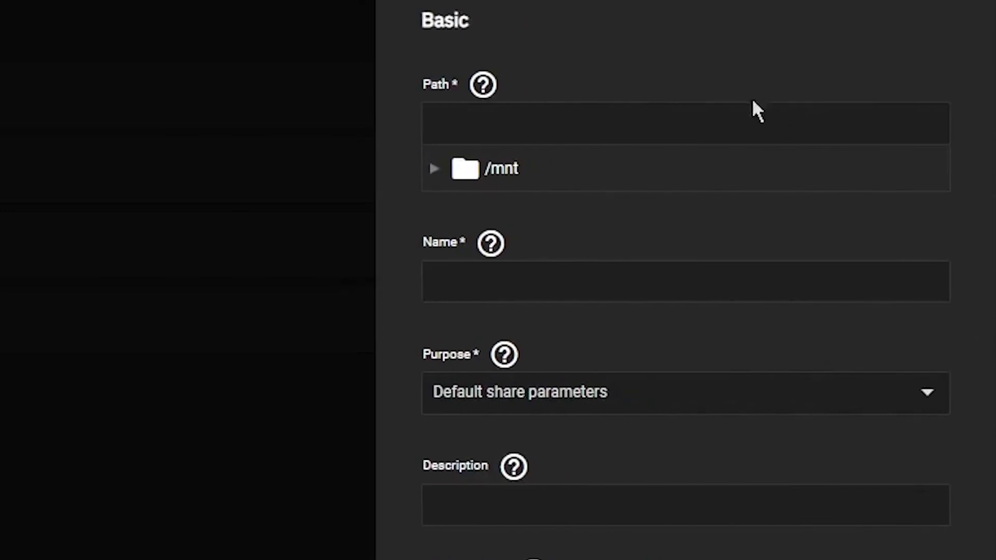
pyautogui.click(435, 170)
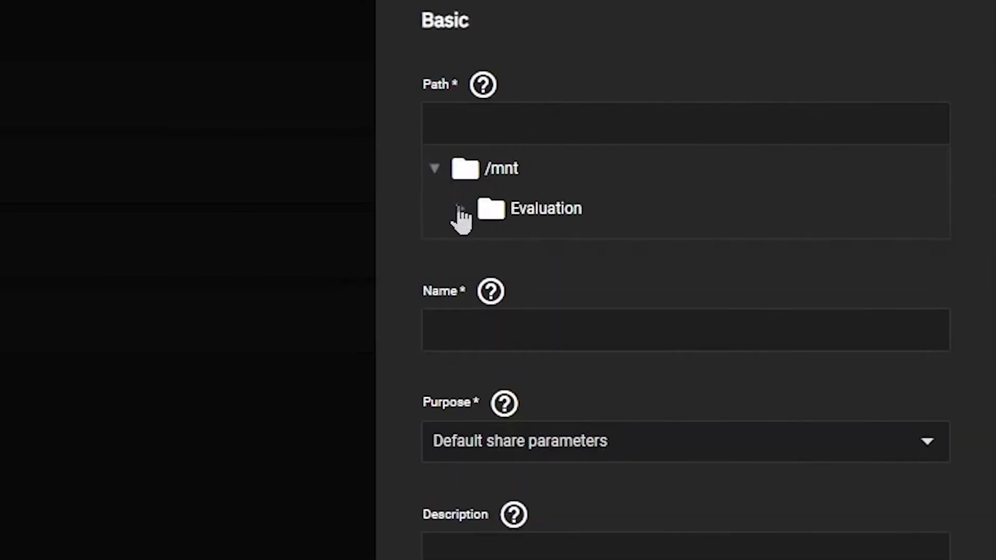
pyautogui.click(460, 210)
pyautogui.click(550, 268)
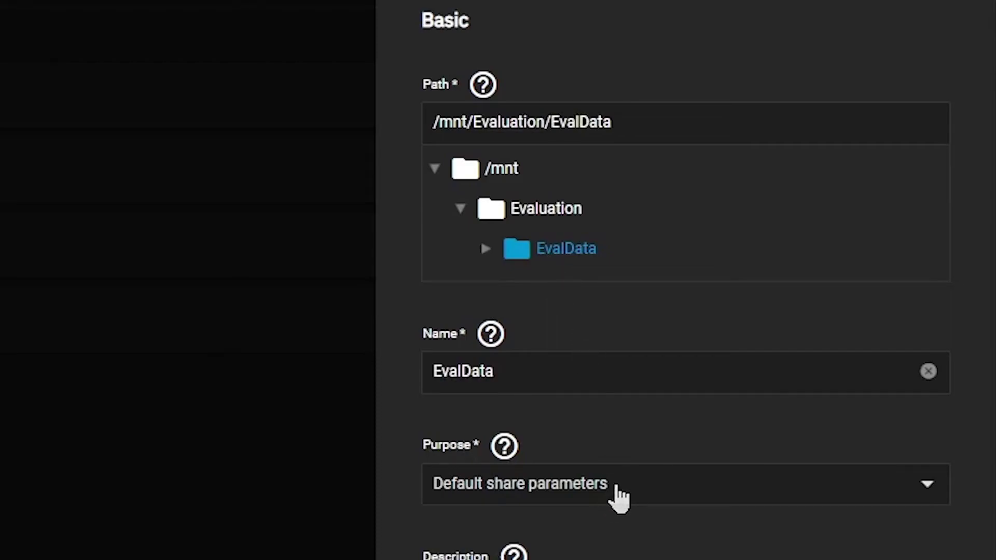
# - Keep Default share parameters as purpose and describe the share as 'Evaluation Data'
pyautogui.click(620, 498)
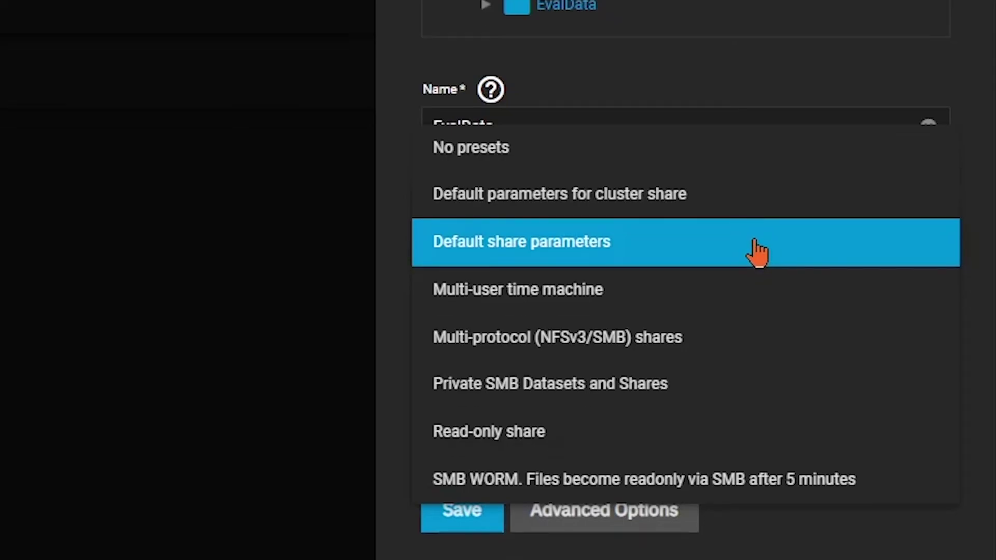
pyautogui.click(757, 253)
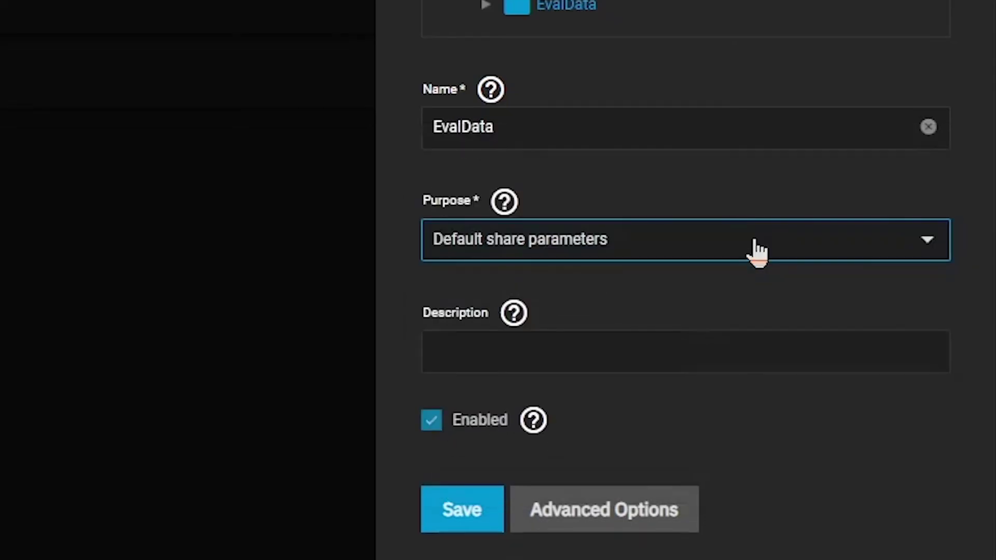
pyautogui.click(485, 354)
pyautogui.write('Evaluation Data')
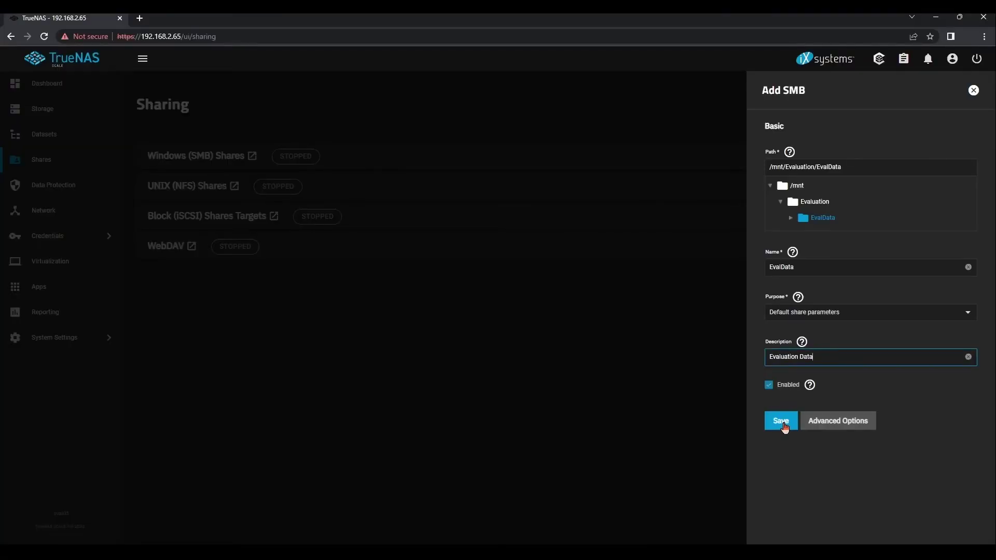
# - Save the EvalData share, then enable the SMB service with automatic start so it runs now
pyautogui.click(781, 421)
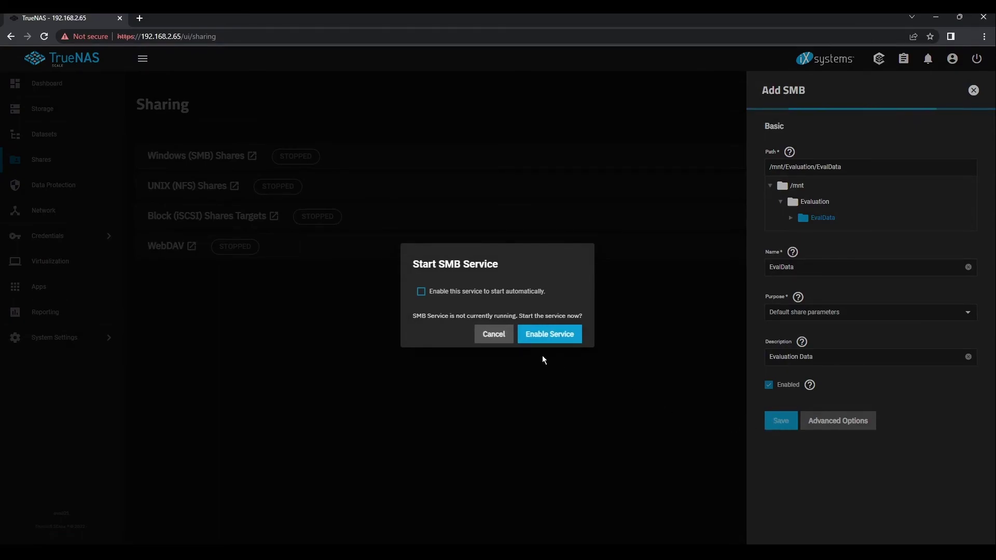
pyautogui.click(421, 292)
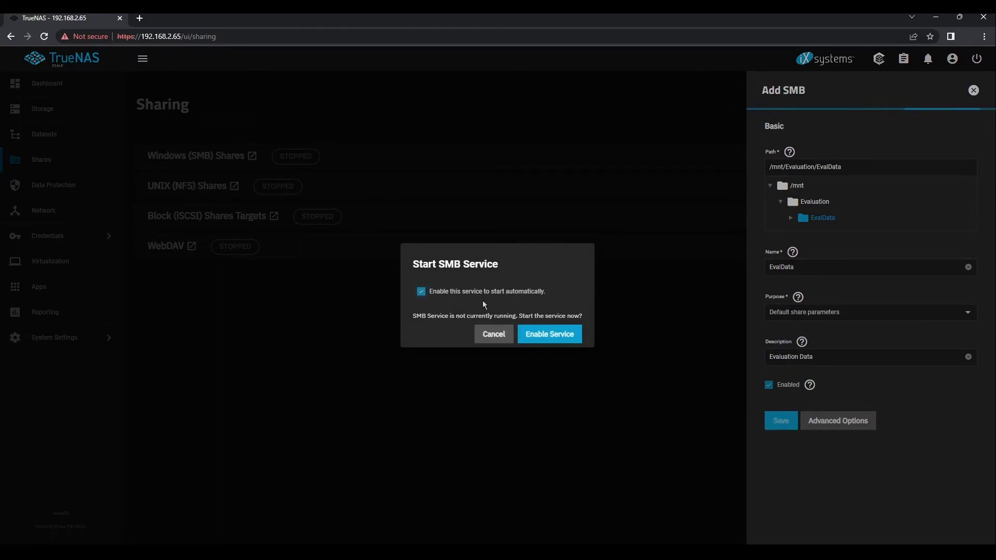
pyautogui.click(551, 338)
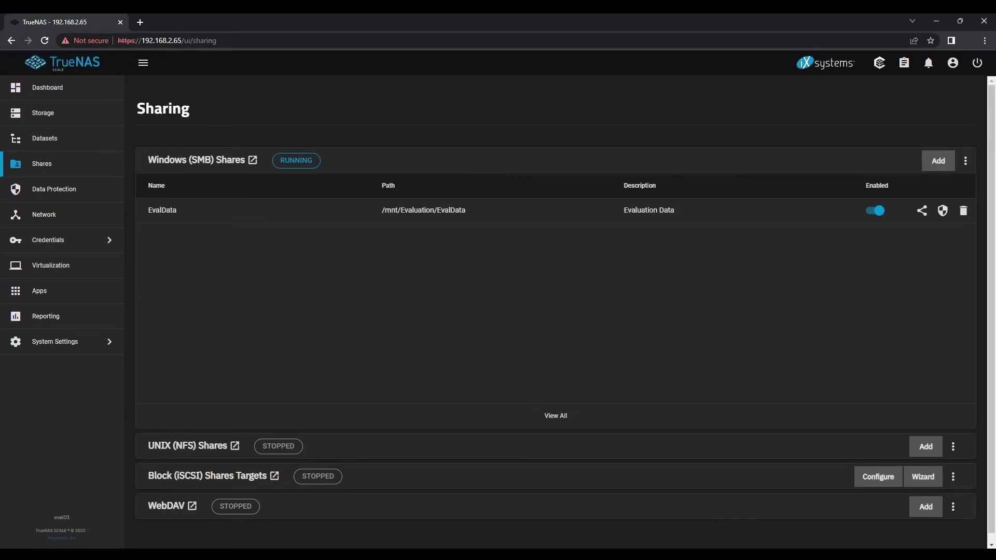
# - Browse to \\192.168.2.65\ in File Explorer and sign in as evaluser with its password
pyautogui.click(63, 554)
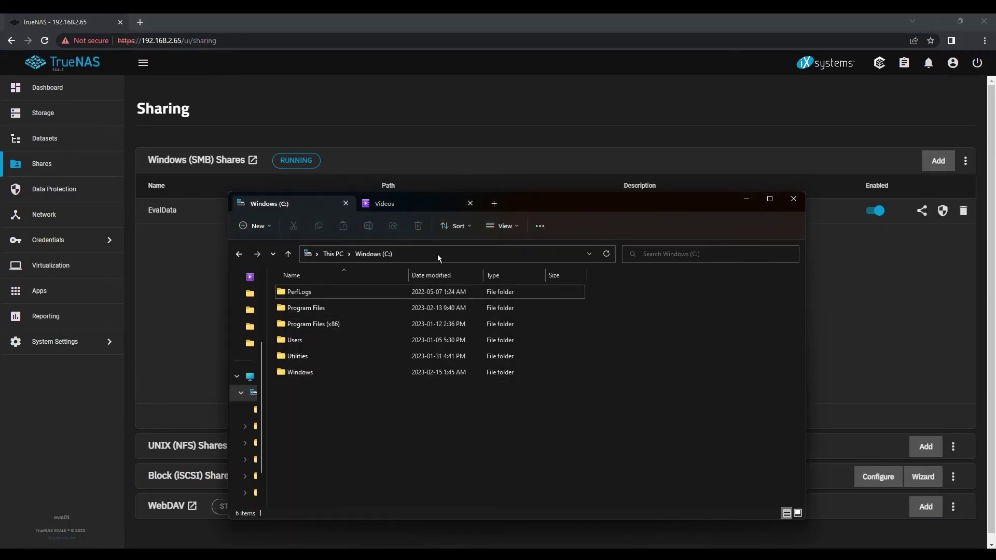
pyautogui.click(437, 254)
pyautogui.write('\\\\192.168.2.65\\')
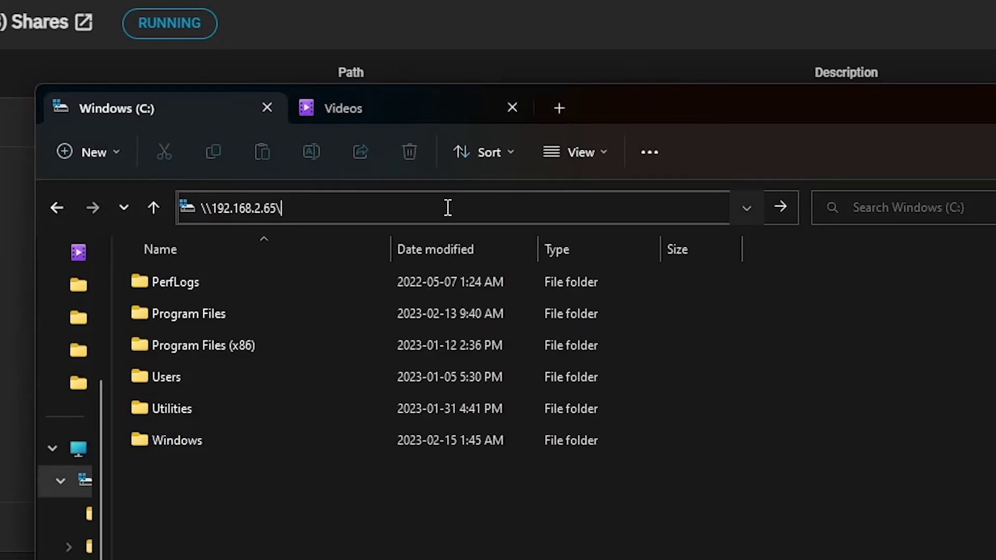
pyautogui.press('Return')
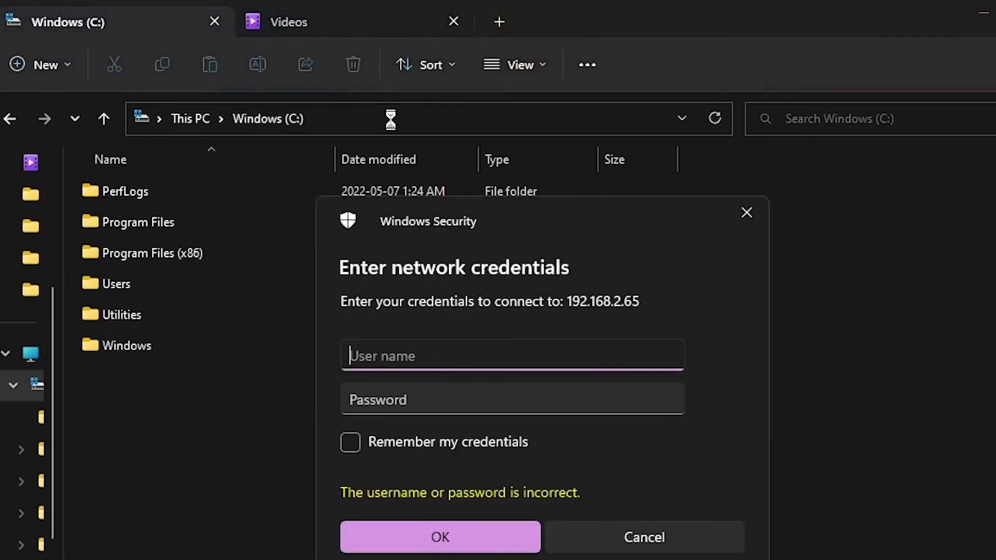
pyautogui.write('eva')
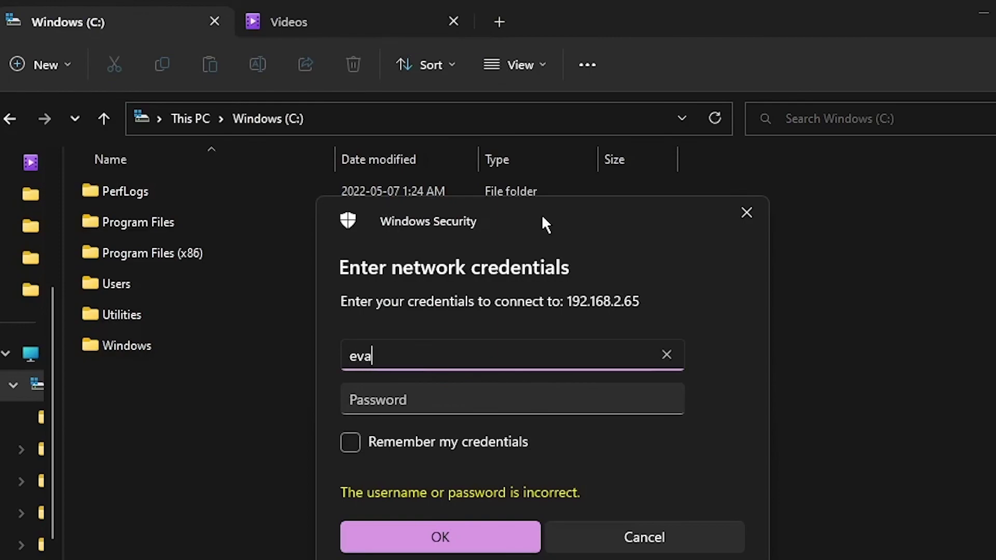
pyautogui.write('luser')
pyautogui.press('Tab')
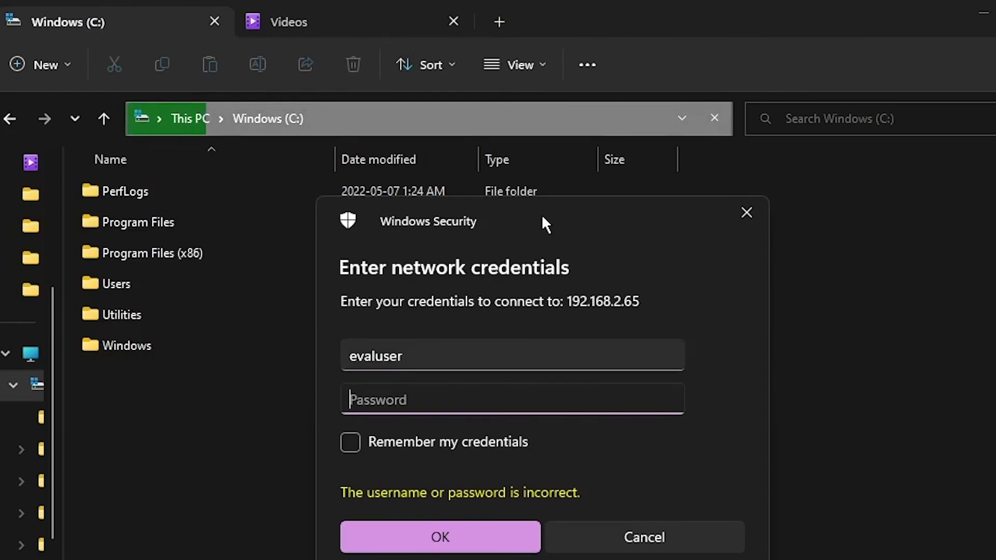
pyautogui.write('••••••••')
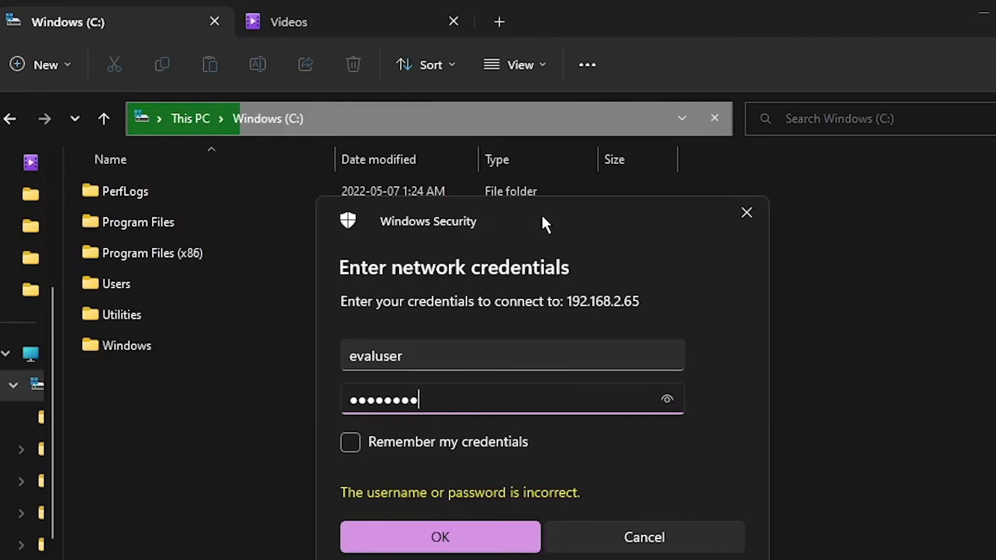
pyautogui.press('Return')
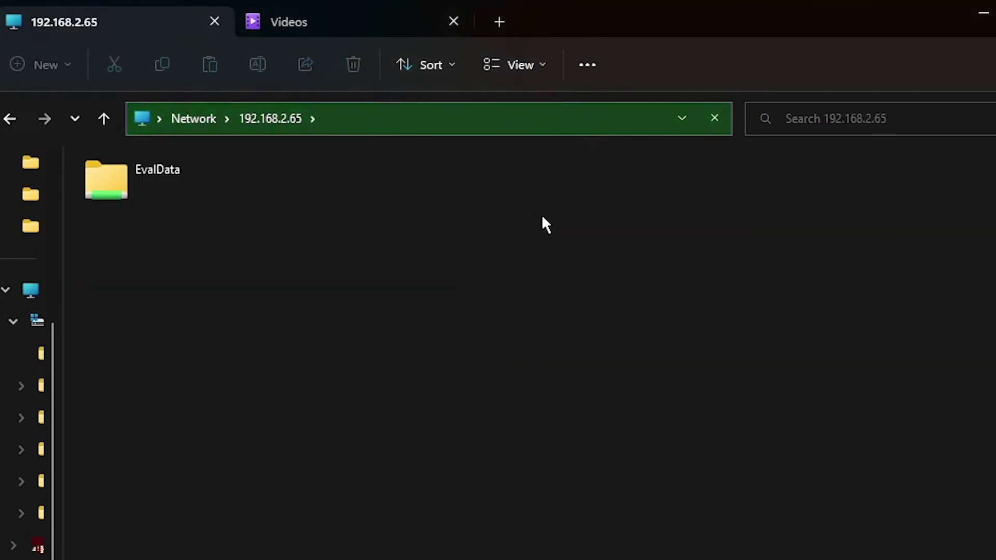
# - Inside the EvalData share, add a new text document named 'This is really important data'
pyautogui.doubleClick(161, 177)
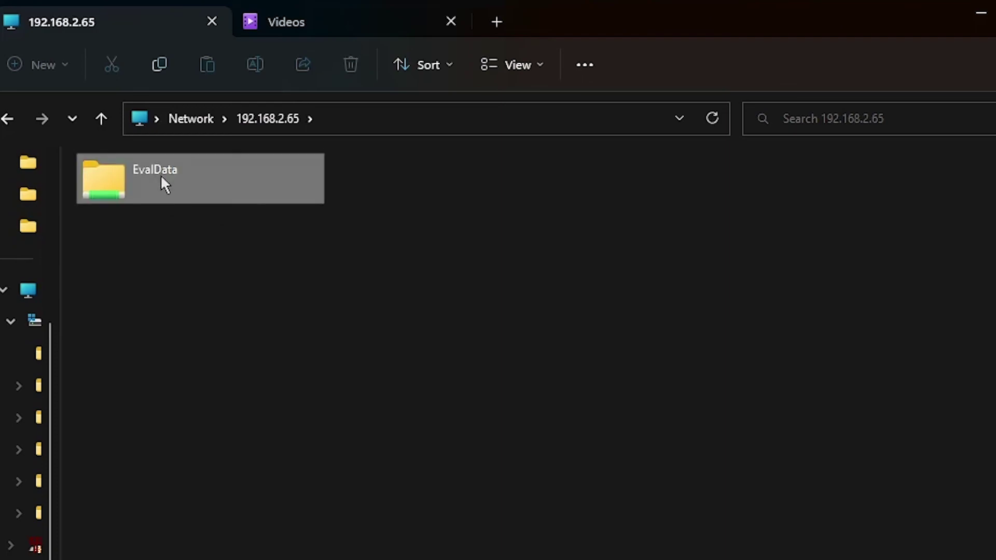
pyautogui.rightClick(324, 339)
pyautogui.moveTo(573, 249)
pyautogui.click(677, 412)
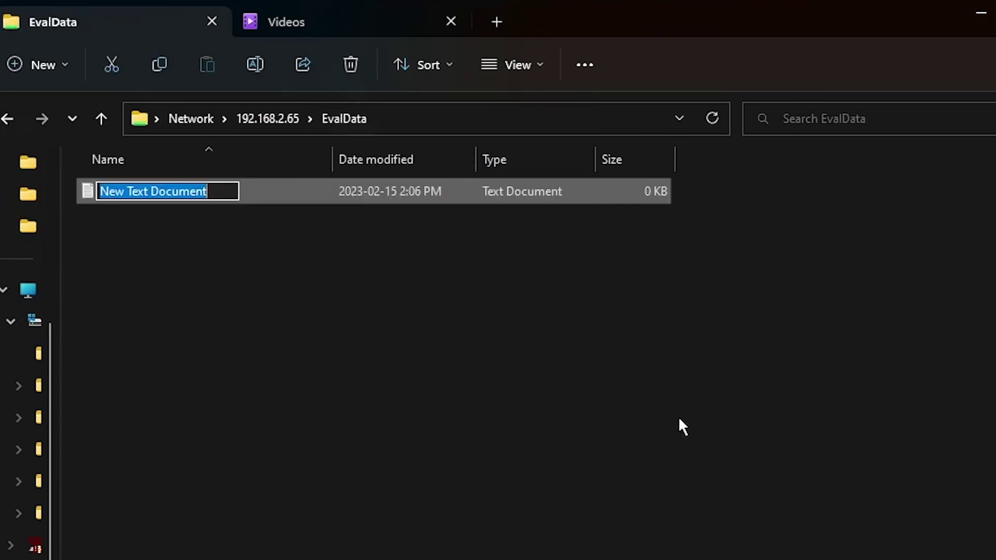
pyautogui.write('This is really important data')
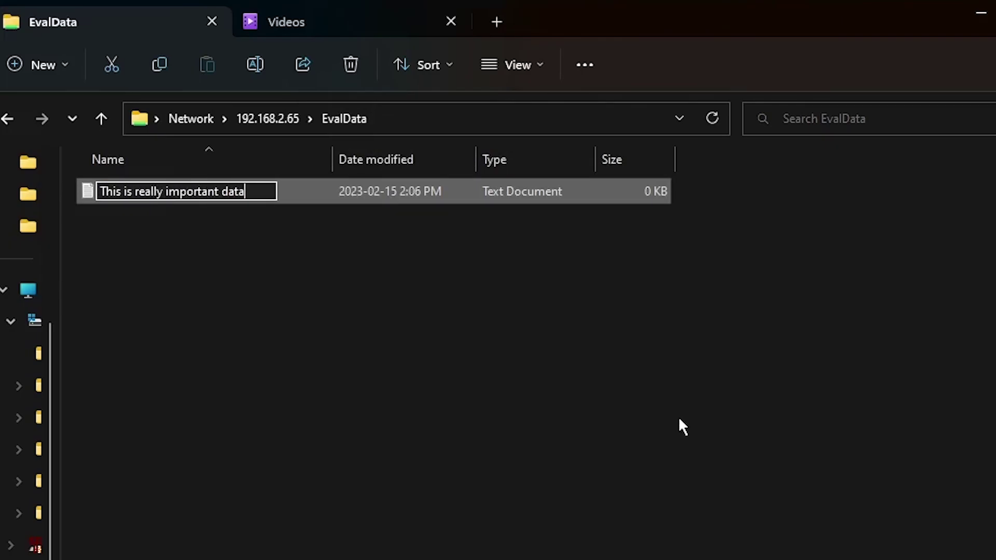